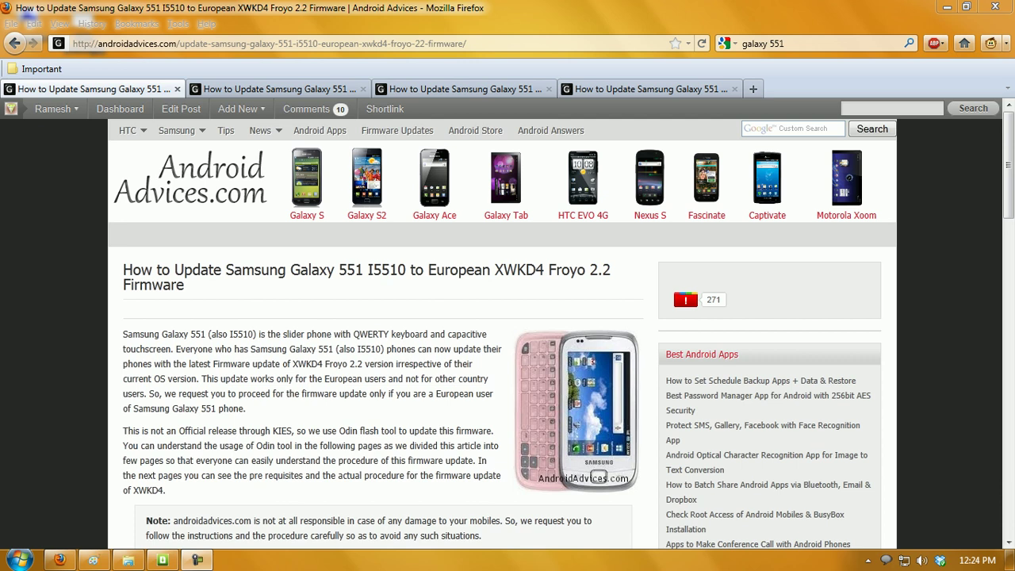
- Read the article's first page about the Galaxy 551 XWKD4 update, down to the Stock ROM and Custom ROM definitions
{"action": "scroll", "coordinate": [501, 317], "scroll_direction": "down", "scroll_amount": 3}
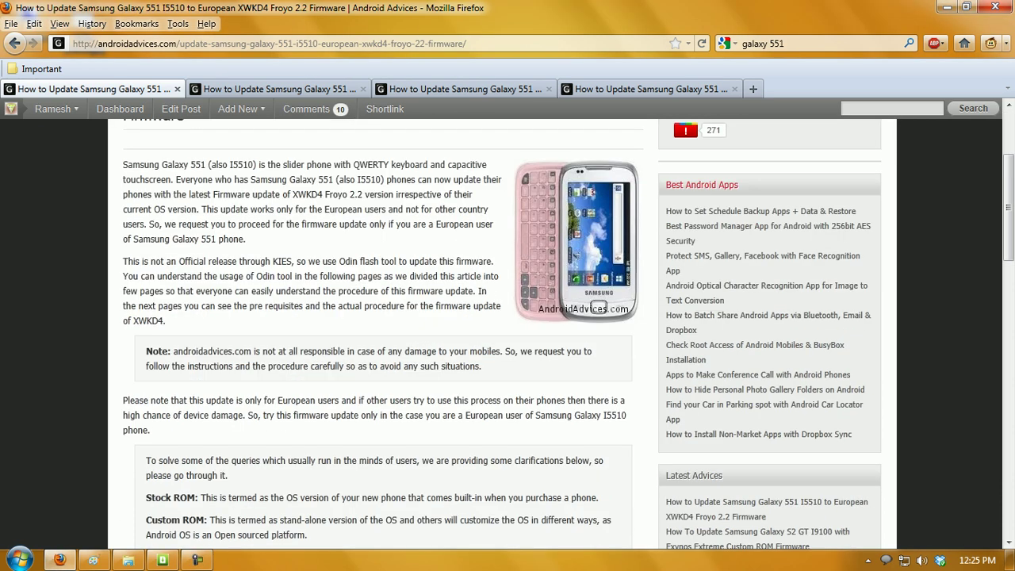
{"action": "scroll", "coordinate": [501, 317], "scroll_direction": "down", "scroll_amount": 3}
{"action": "scroll", "coordinate": [502, 317], "scroll_direction": "up", "scroll_amount": 10}
{"action": "scroll", "coordinate": [502, 318], "scroll_direction": "down", "scroll_amount": 3}
{"action": "scroll", "coordinate": [502, 317], "scroll_direction": "up", "scroll_amount": 3}
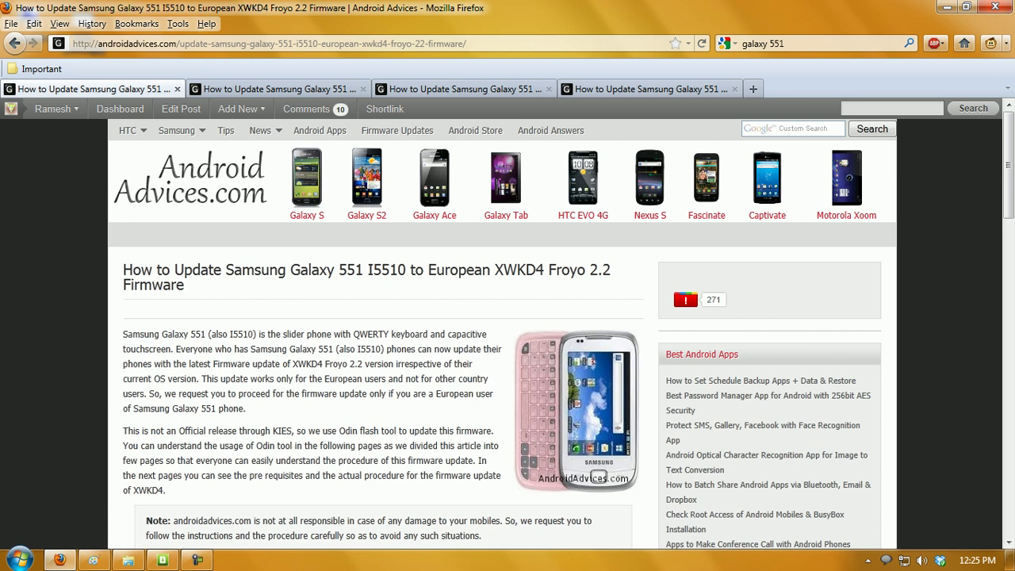
{"action": "scroll", "coordinate": [502, 317], "scroll_direction": "down", "scroll_amount": 6}
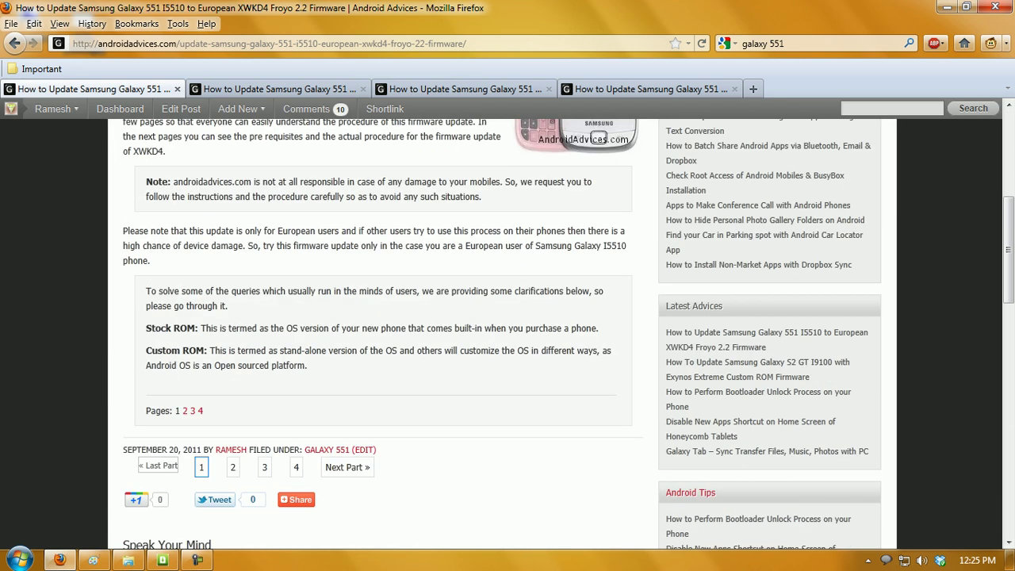
{"action": "left_click_drag", "start_coordinate": [146, 329], "coordinate": [198, 328]}
{"action": "left_click_drag", "start_coordinate": [146, 351], "coordinate": [216, 351]}
{"action": "left_click", "coordinate": [215, 350]}
- Switch to the article's second page and review the instructions to follow before updating to the XWKD4 firmware
{"action": "left_click", "coordinate": [277, 89]}
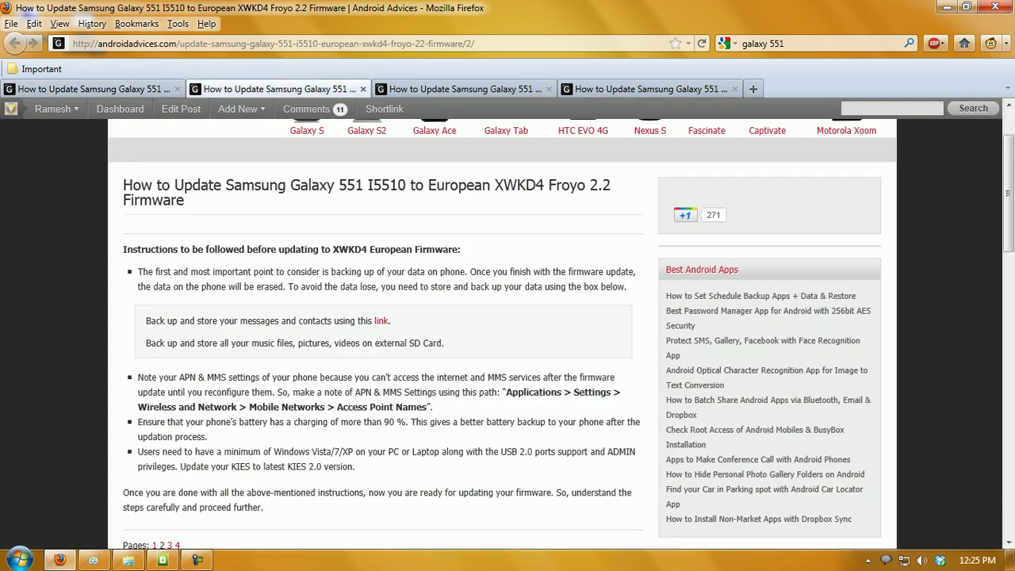
{"action": "left_click_drag", "start_coordinate": [123, 185], "coordinate": [210, 248]}
{"action": "left_click", "coordinate": [209, 249]}
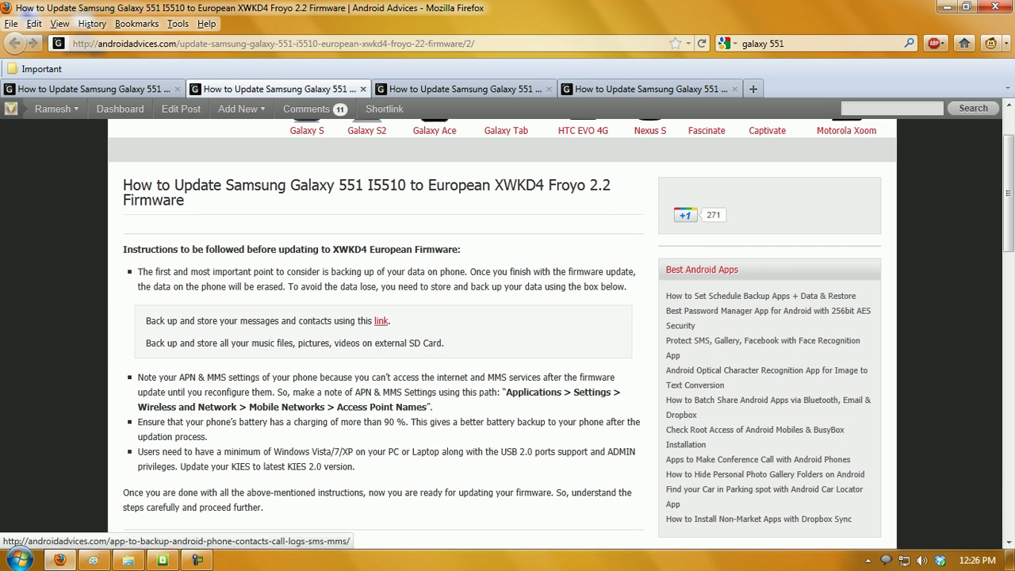
- Open the linked messages and contacts backup article in a new tab, look it over, and close it
{"action": "middle_click", "coordinate": [381, 320]}
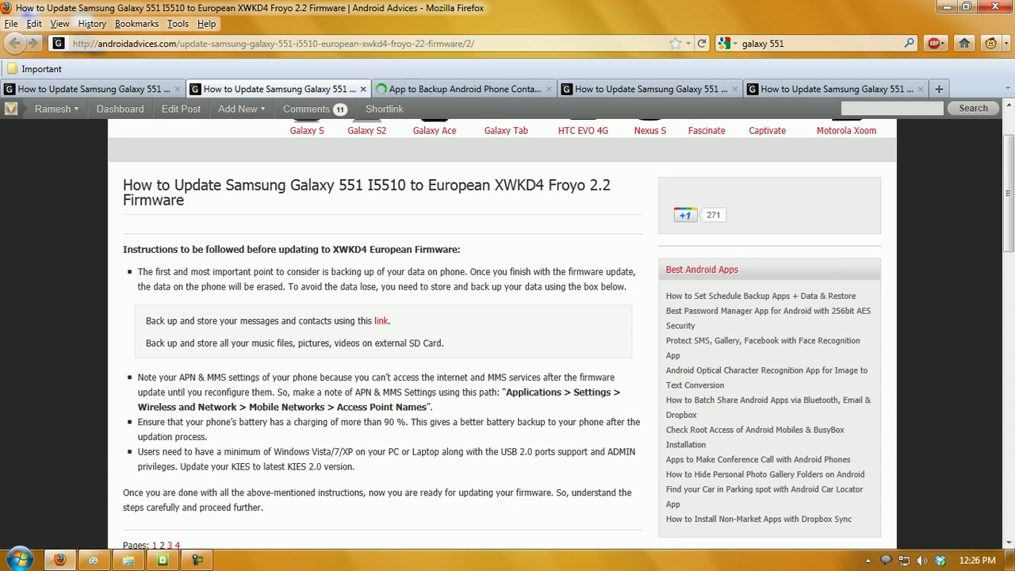
{"action": "key", "text": "ctrl+Tab"}
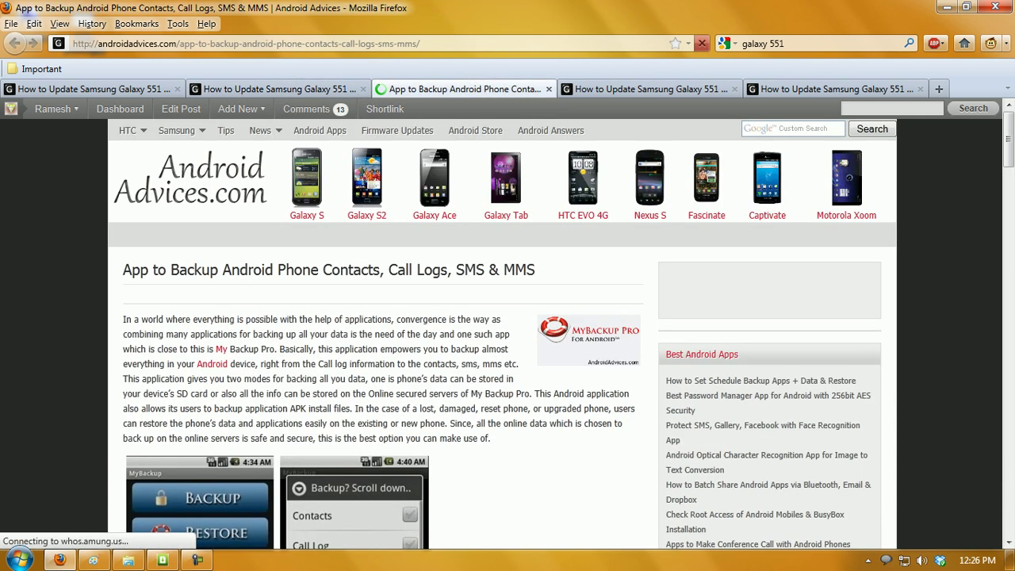
{"action": "scroll", "coordinate": [507, 333], "scroll_direction": "down", "scroll_amount": 4}
{"action": "scroll", "coordinate": [508, 333], "scroll_direction": "up", "scroll_amount": 4}
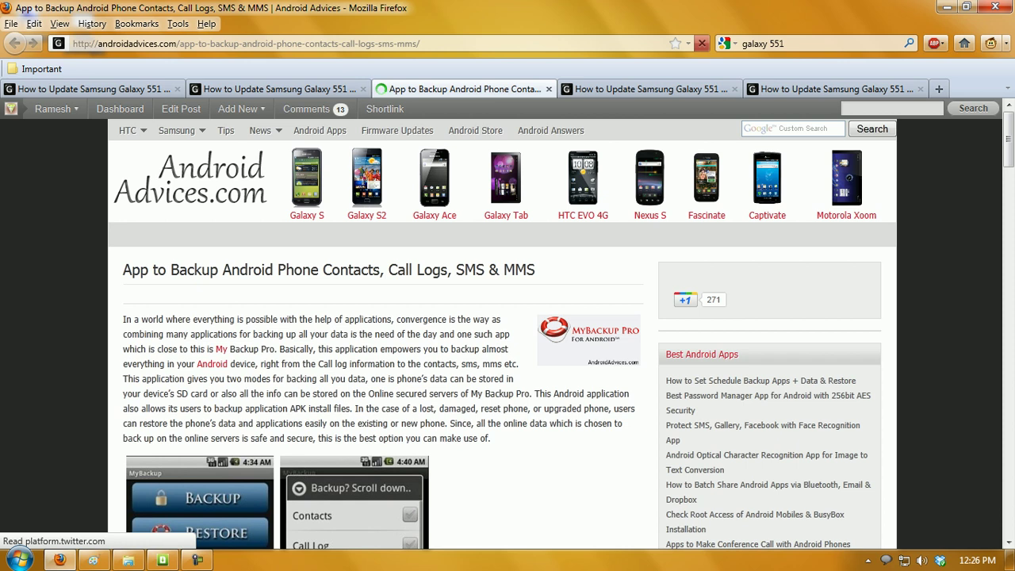
{"action": "key", "text": "ctrl+shift+Tab"}
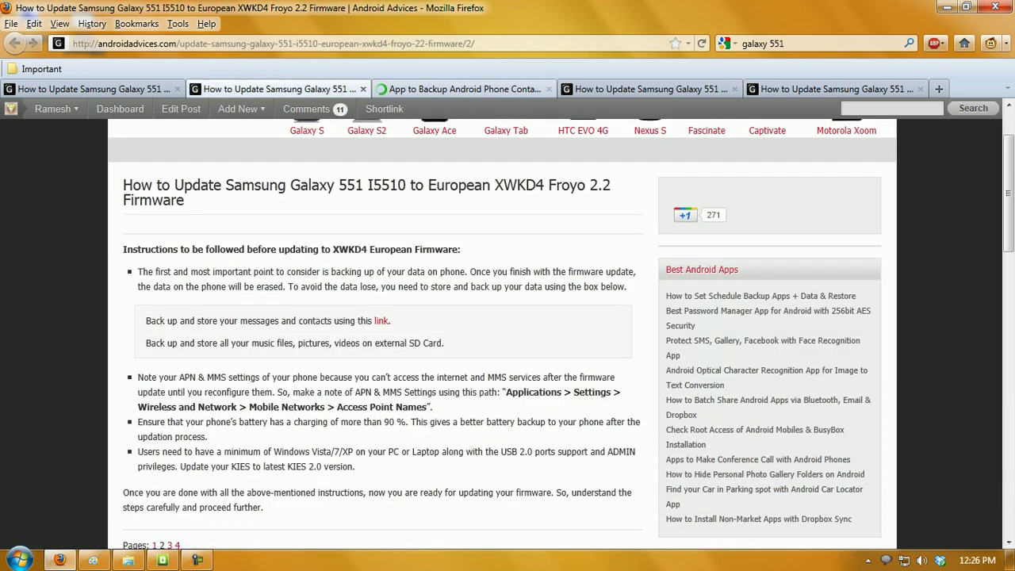
{"action": "left_click", "coordinate": [548, 88]}
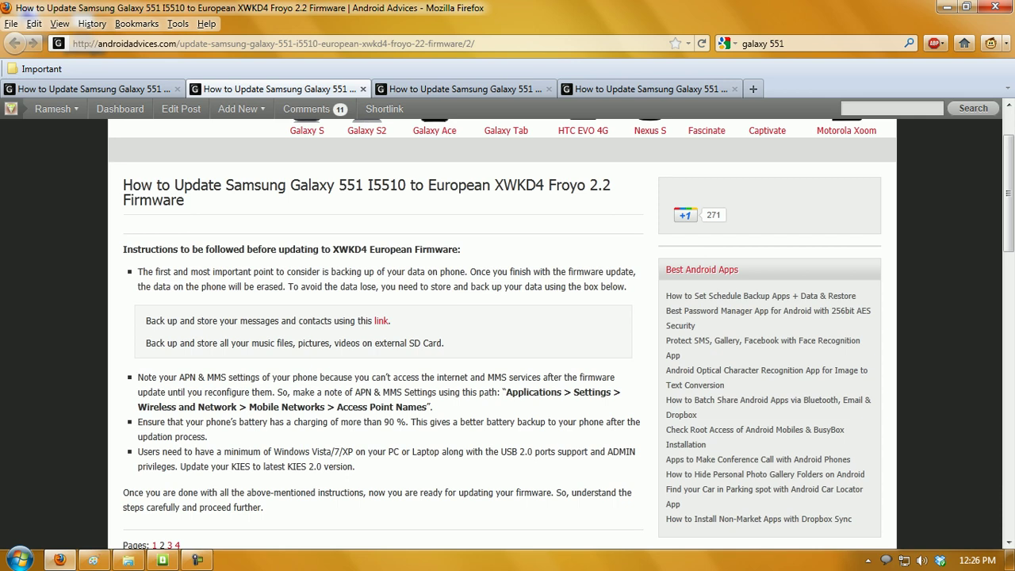
- Go to the article's third page, view the Galaxy I5510 European XWKD4 package's download page in a new tab, and close it
{"action": "scroll", "coordinate": [507, 332], "scroll_direction": "down", "scroll_amount": 2}
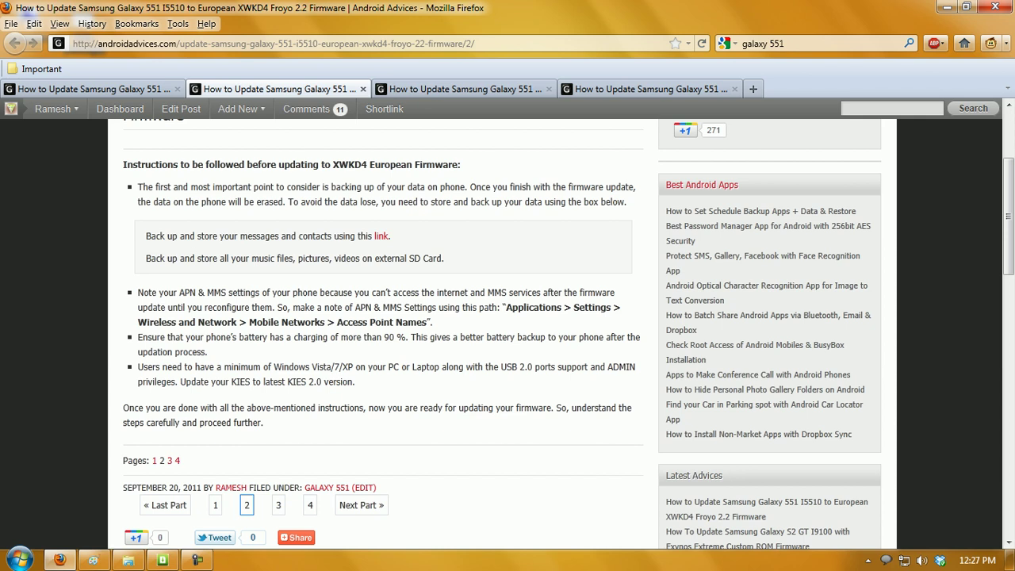
{"action": "scroll", "coordinate": [507, 332], "scroll_direction": "up", "scroll_amount": 2}
{"action": "key", "text": "ctrl+Tab"}
{"action": "scroll", "coordinate": [507, 333], "scroll_direction": "down", "scroll_amount": 2}
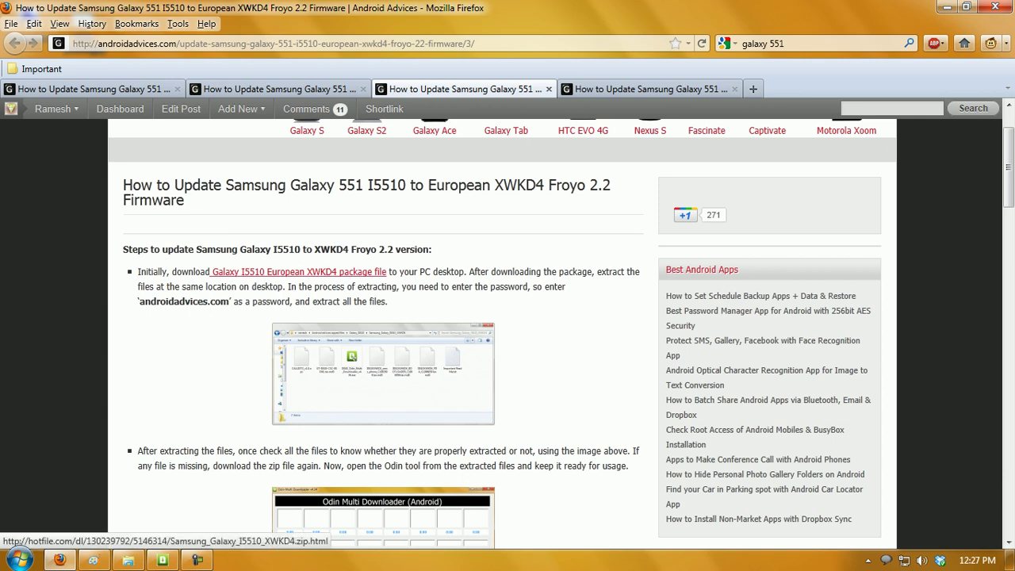
{"action": "middle_click", "coordinate": [299, 271]}
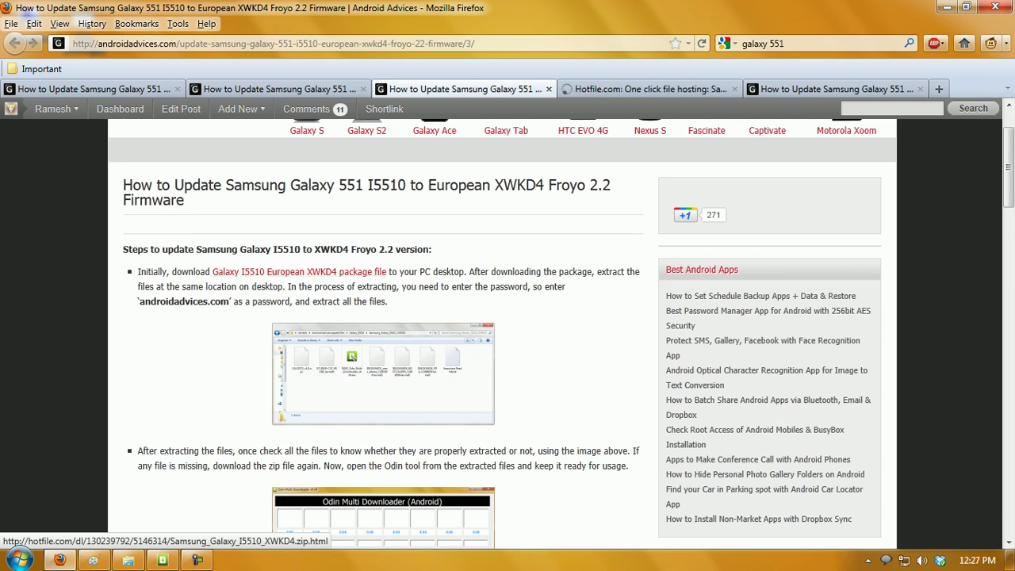
{"action": "key", "text": "ctrl+Tab"}
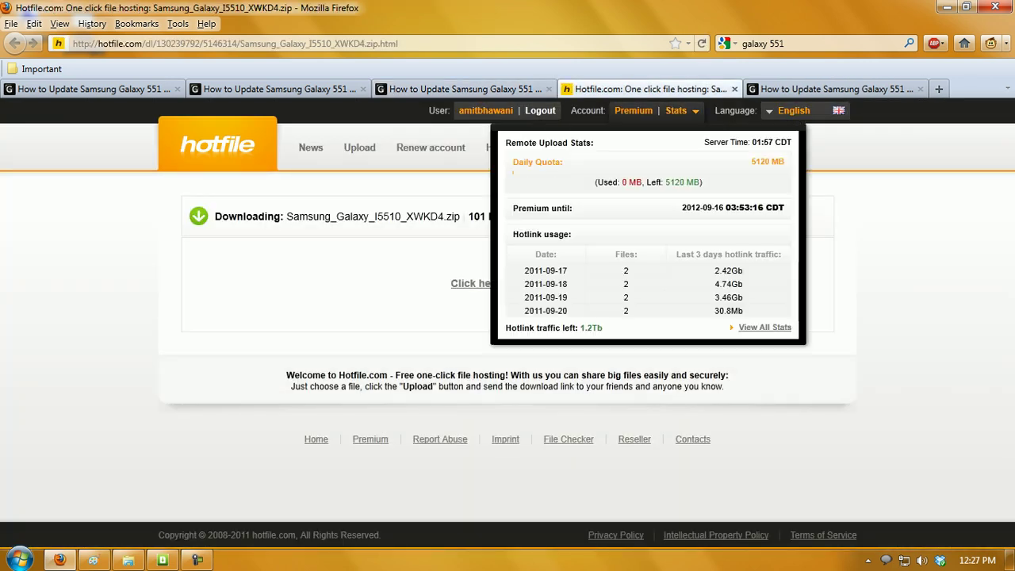
{"action": "key", "text": "ctrl+w"}
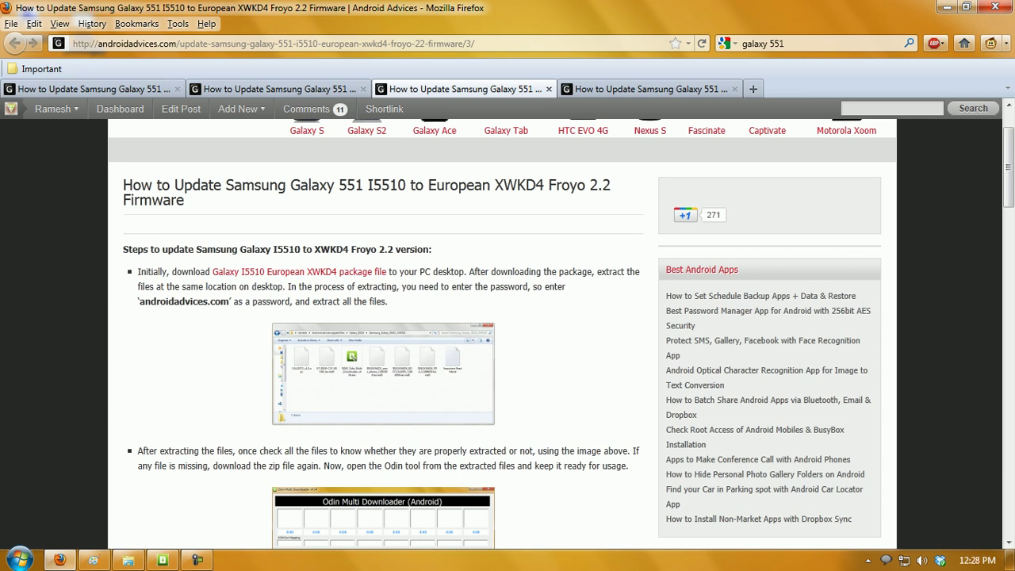
- Highlight the archive extraction password in the instructions and view the enlarged screenshot of the extracted Odin files
{"action": "left_click_drag", "start_coordinate": [139, 301], "coordinate": [230, 301]}
{"action": "left_click", "coordinate": [230, 301]}
{"action": "left_click", "coordinate": [396, 366]}
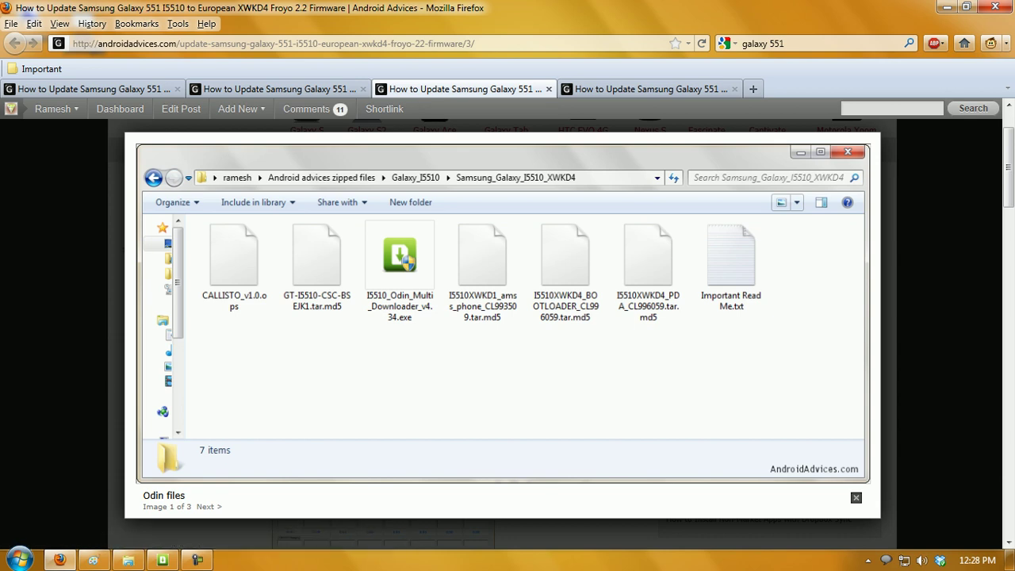
{"action": "key", "text": "Escape"}
- Check the instruction about opening Odin against the running Odin Multi Downloader window and the article's enlarged Odin screenshot
{"action": "scroll", "coordinate": [381, 318], "scroll_direction": "down", "scroll_amount": 2}
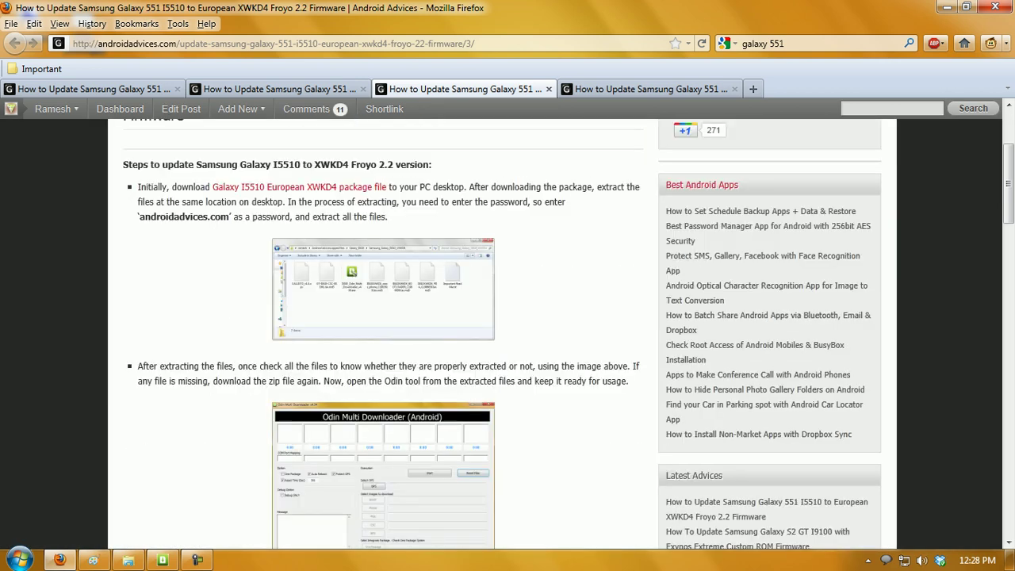
{"action": "scroll", "coordinate": [380, 317], "scroll_direction": "down", "scroll_amount": 3}
{"action": "scroll", "coordinate": [381, 317], "scroll_direction": "up", "scroll_amount": 3}
{"action": "scroll", "coordinate": [381, 317], "scroll_direction": "down", "scroll_amount": 6}
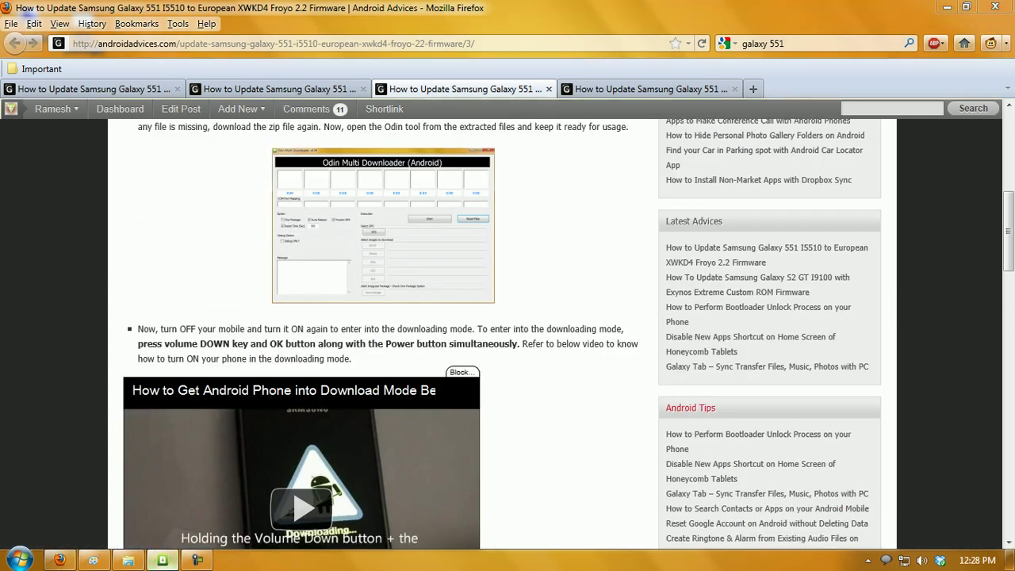
{"action": "left_click", "coordinate": [162, 560]}
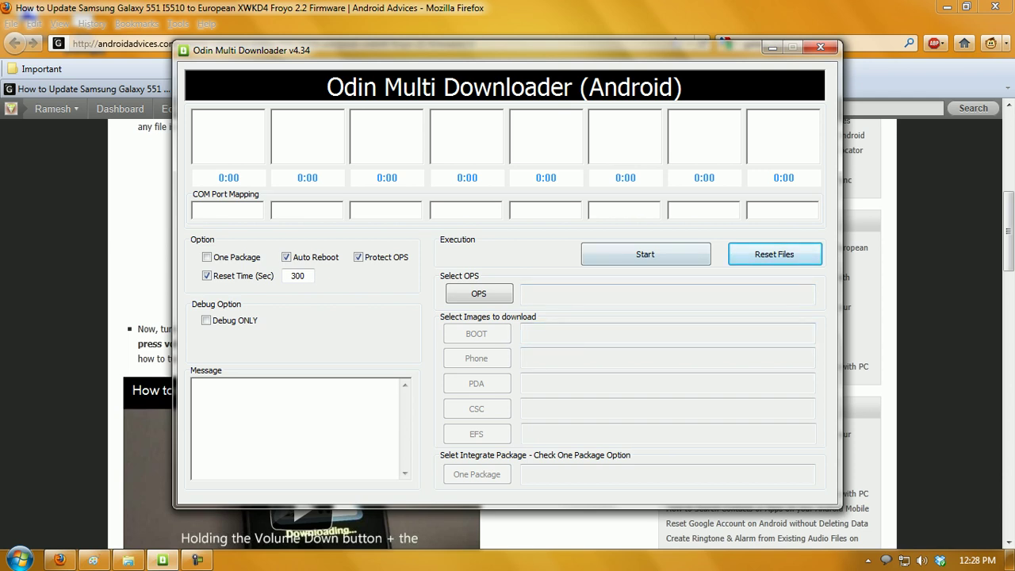
{"action": "left_click", "coordinate": [772, 48]}
{"action": "left_click", "coordinate": [382, 225]}
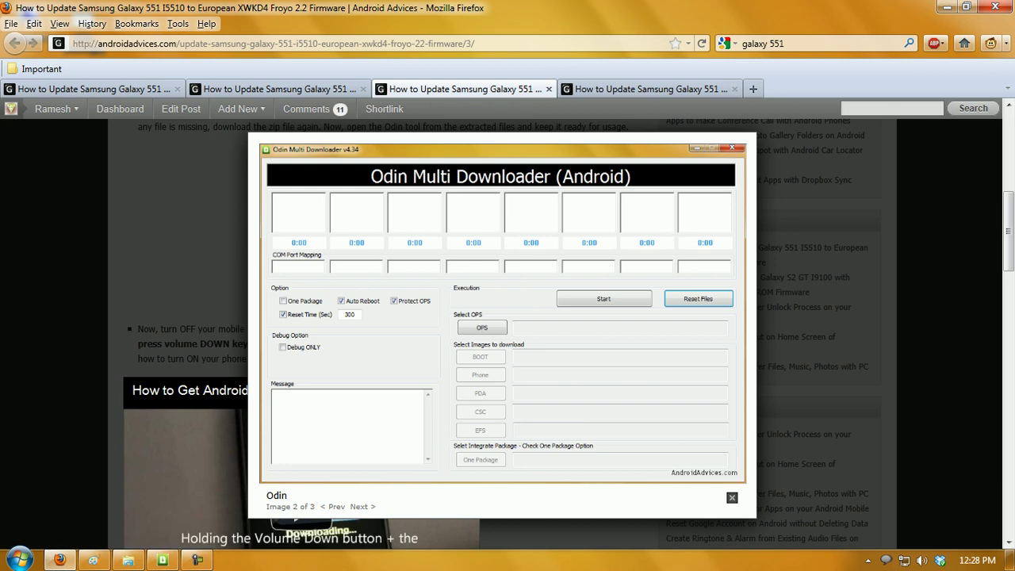
{"action": "key", "text": "Escape"}
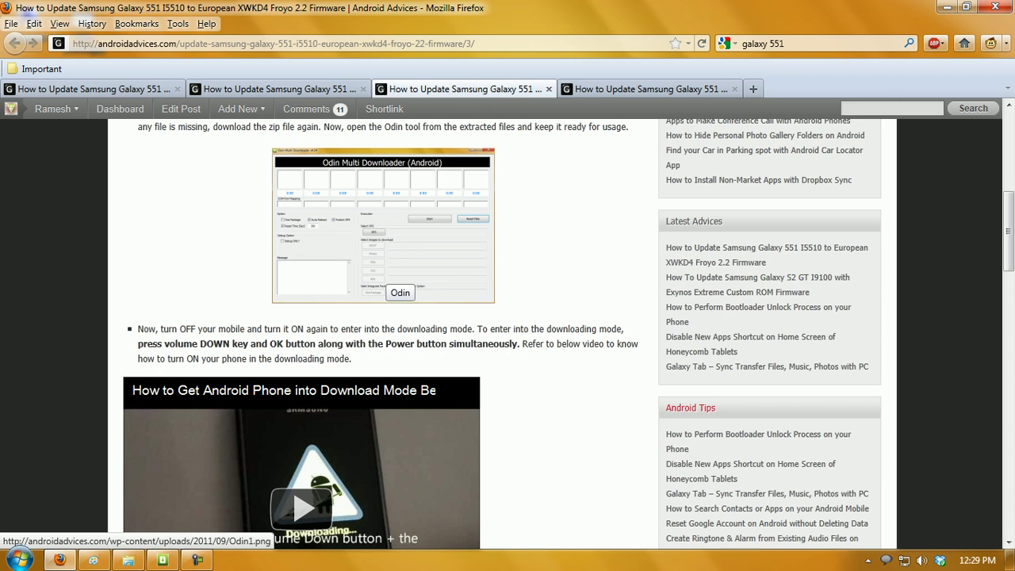
- Read the download mode and USB connection instructions, and view the enlarged screenshot of Odin's yellow COM port mapping
{"action": "scroll", "coordinate": [383, 238], "scroll_direction": "down", "scroll_amount": 2}
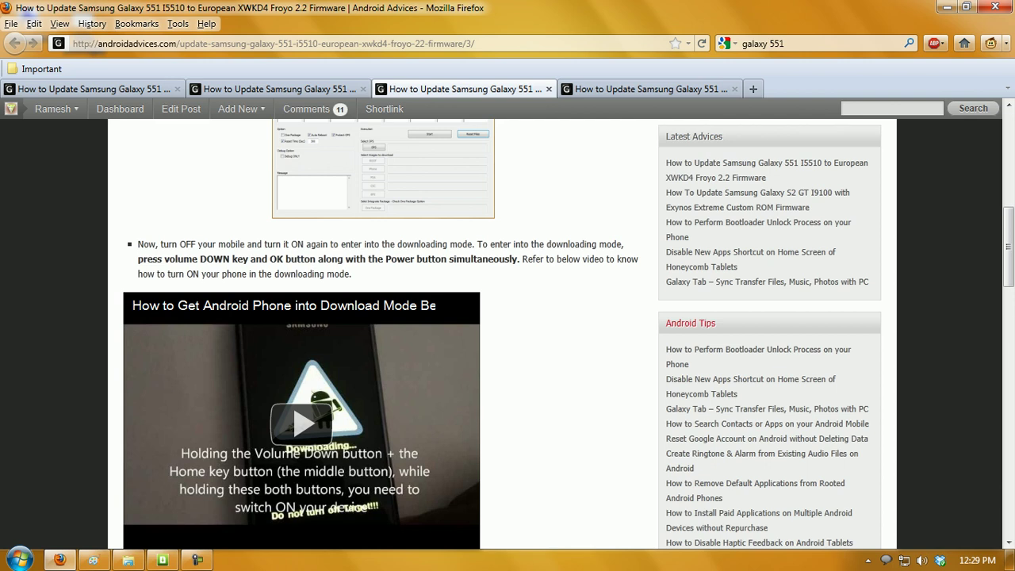
{"action": "scroll", "coordinate": [508, 333], "scroll_direction": "down", "scroll_amount": 2}
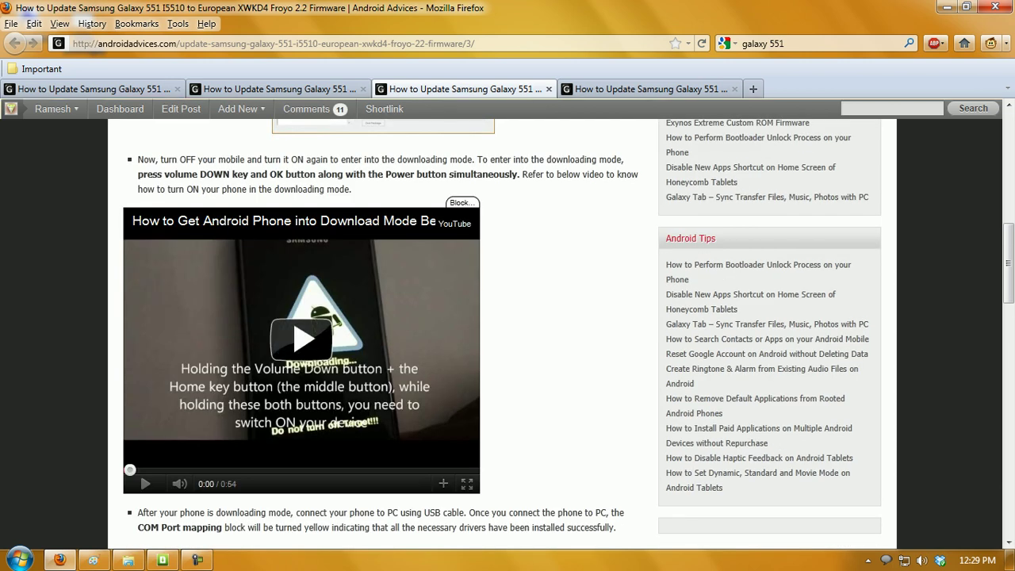
{"action": "scroll", "coordinate": [302, 341], "scroll_direction": "down", "scroll_amount": 6}
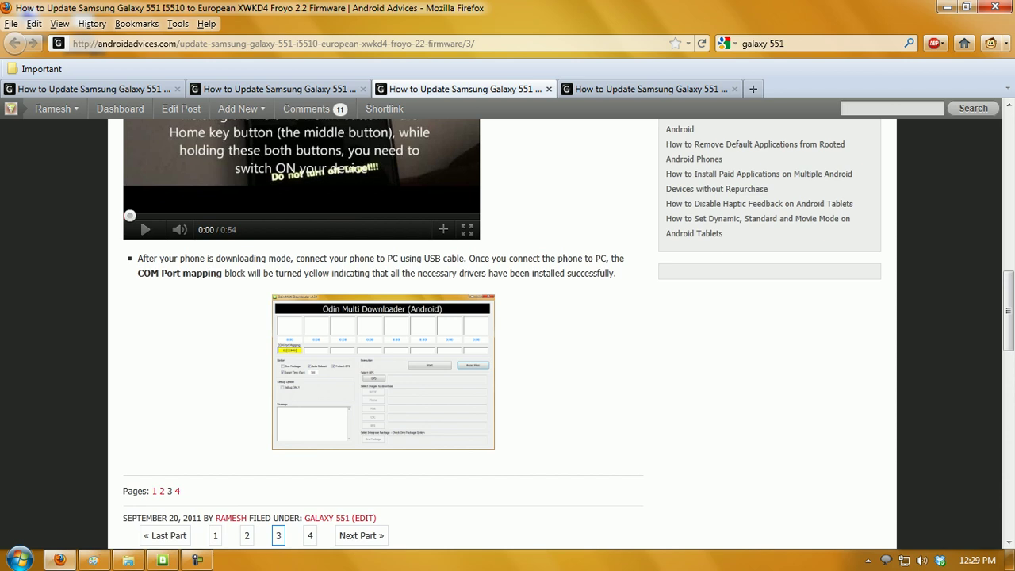
{"action": "left_click", "coordinate": [383, 371]}
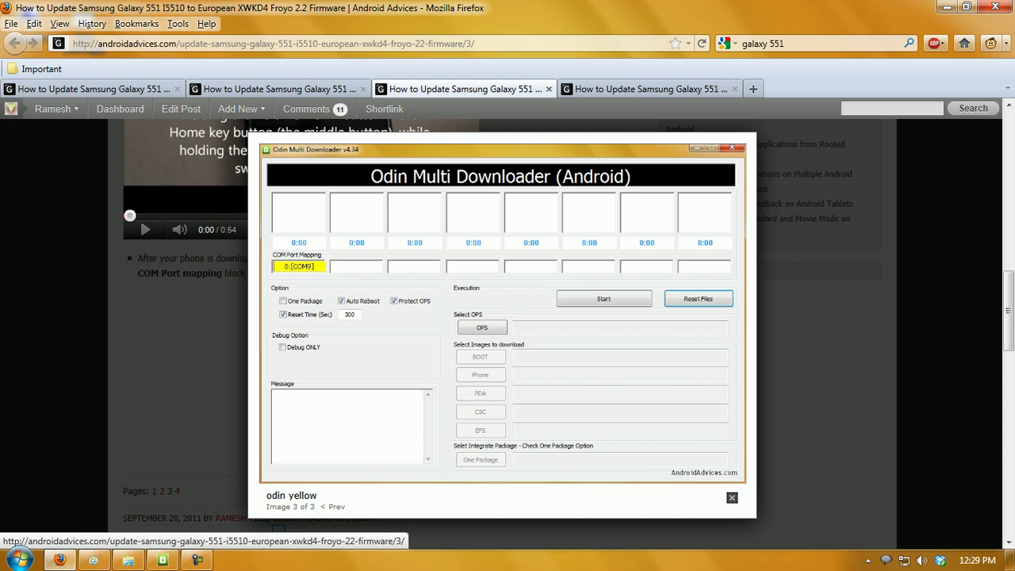
{"action": "key", "text": "Escape"}
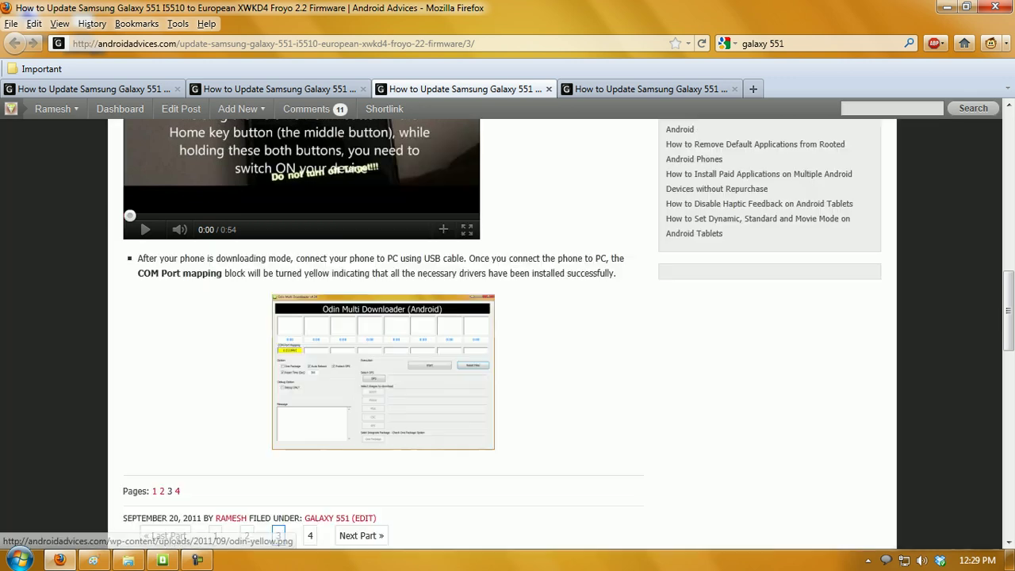
{"action": "scroll", "coordinate": [383, 349], "scroll_direction": "down", "scroll_amount": 2}
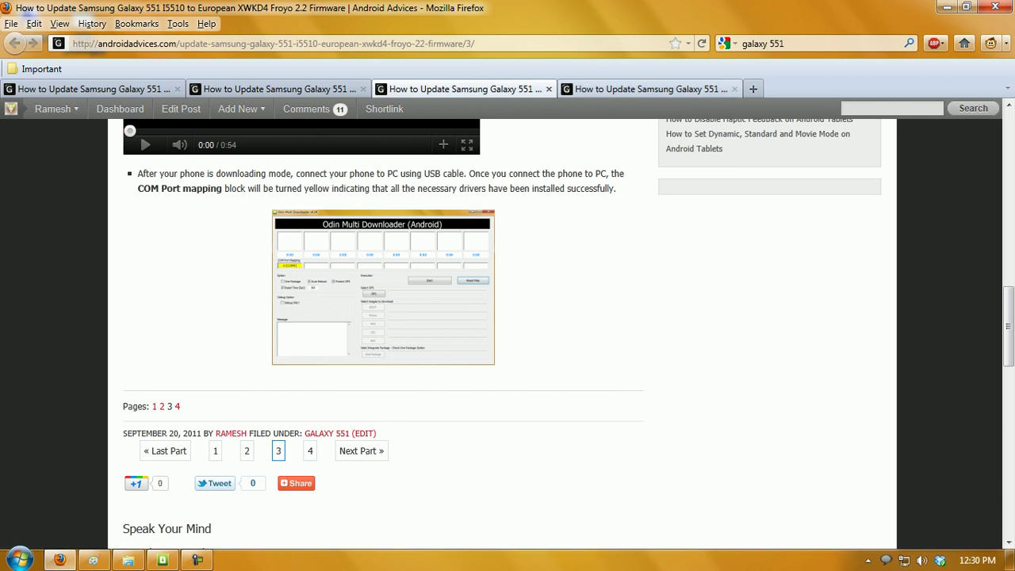
- Consult the file list on the article's fourth page, switch to Odin Multi Downloader, and load CALLISTO_v1.0.ops as the OPS file
{"action": "key", "text": "ctrl+Tab"}
{"action": "scroll", "coordinate": [382, 349], "scroll_direction": "down", "scroll_amount": 2}
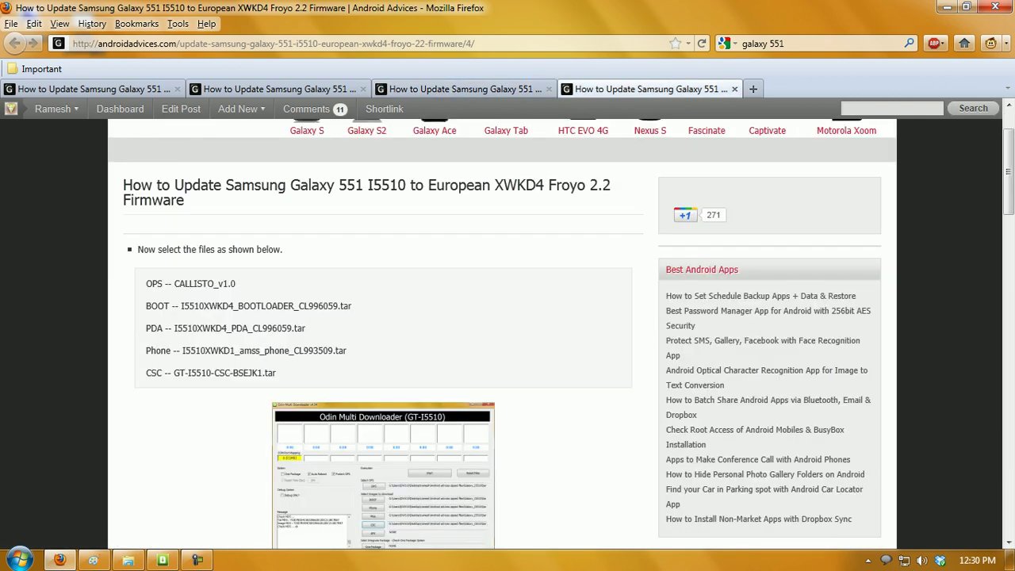
{"action": "scroll", "coordinate": [383, 349], "scroll_direction": "down", "scroll_amount": 2}
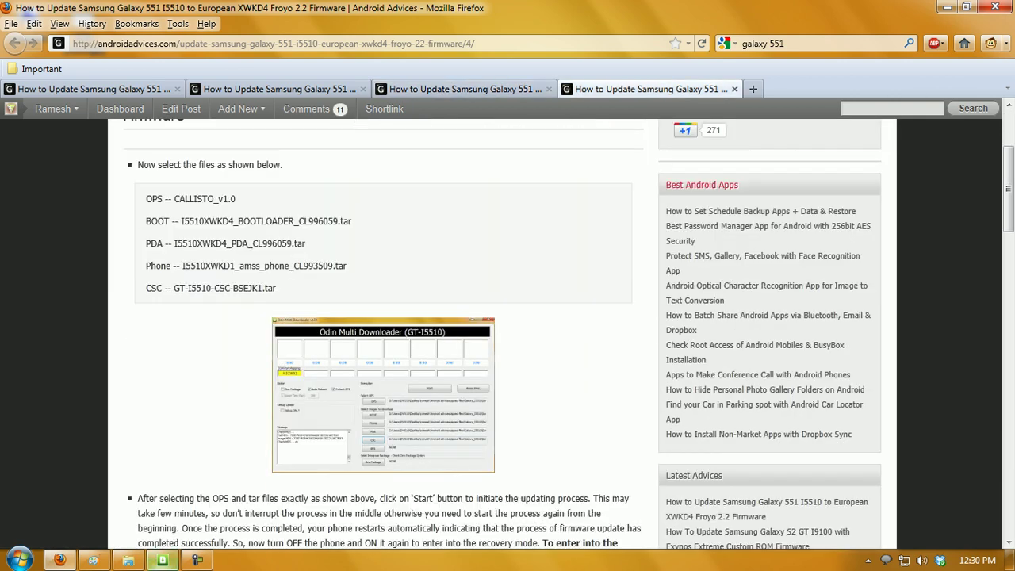
{"action": "left_click", "coordinate": [163, 560]}
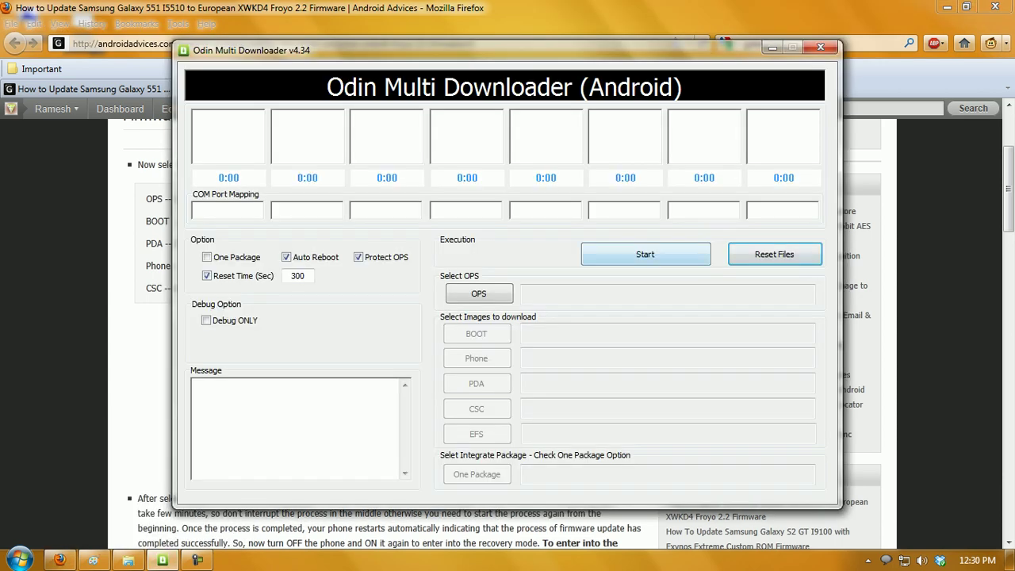
{"action": "left_click", "coordinate": [479, 293]}
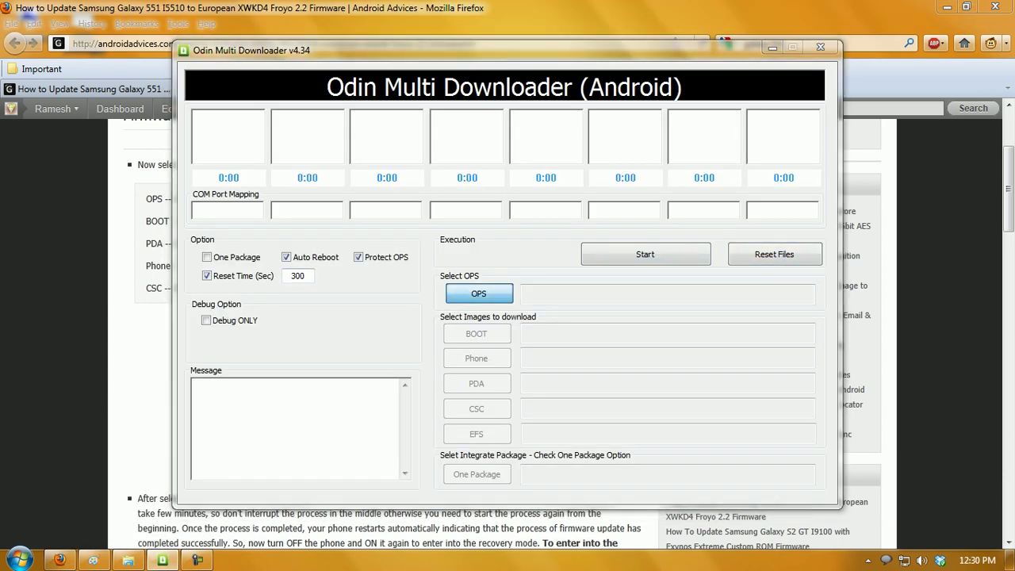
{"action": "left_click", "coordinate": [451, 188]}
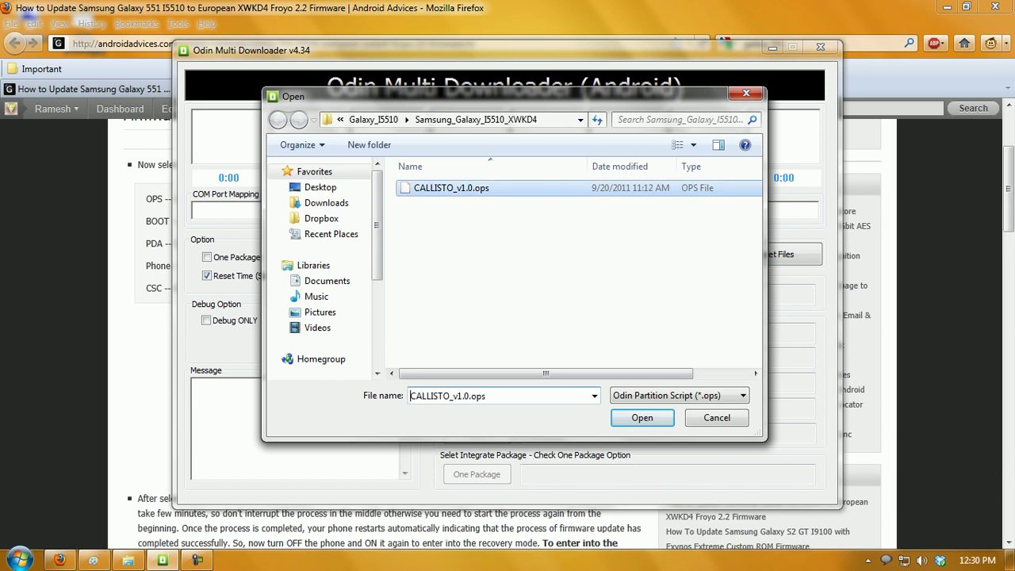
{"action": "key", "text": "Return"}
- Load the I5510XWKD4_BOOTLOADER_CL996059 tar.md5 file as the BOOT image
{"action": "left_click", "coordinate": [477, 334]}
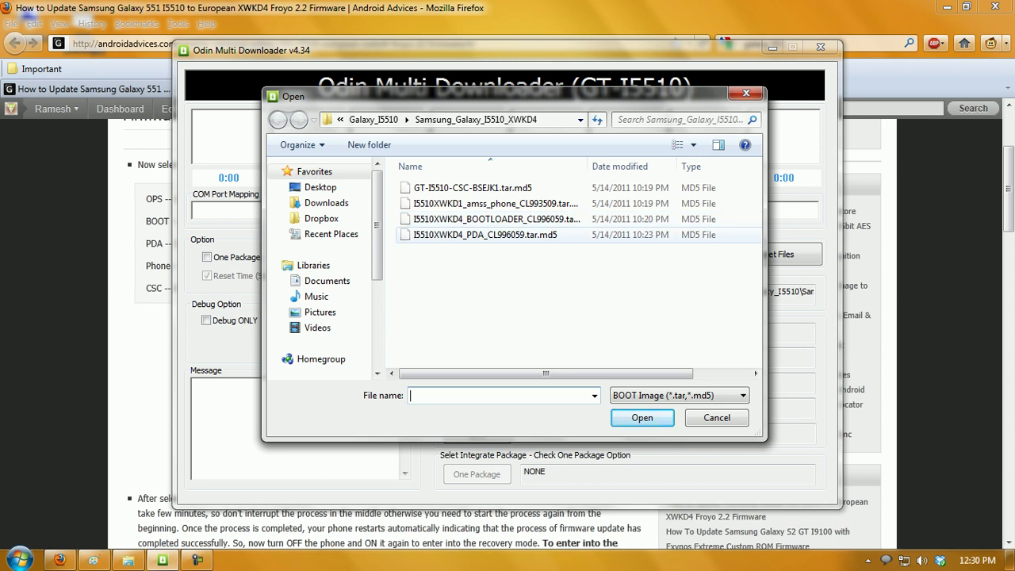
{"action": "left_click", "coordinate": [491, 218]}
{"action": "key", "text": "Return"}
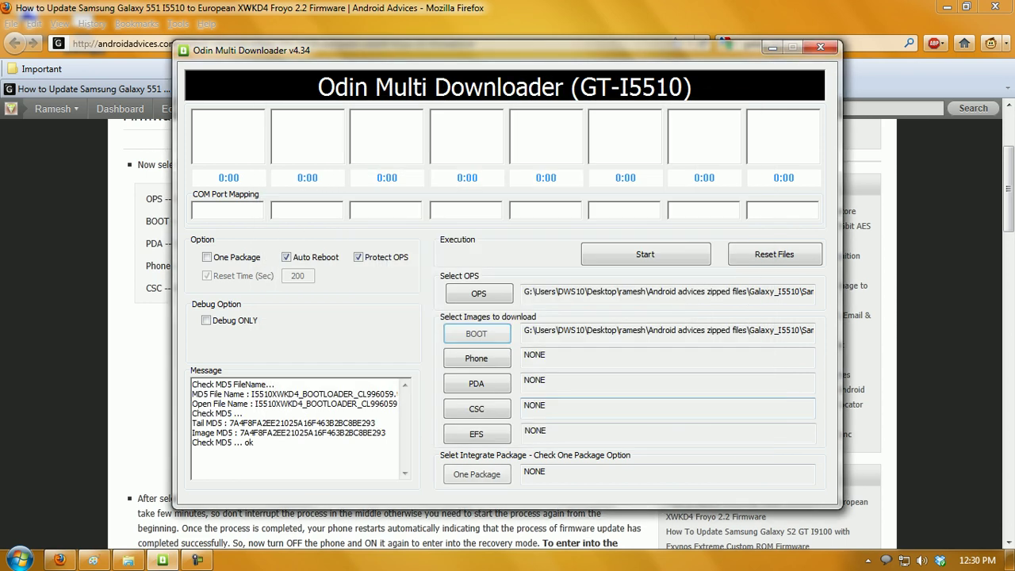
- Load the I5510XWKD1_amss_phone_CL993509 tar file as the Phone image
{"action": "left_click", "coordinate": [477, 358]}
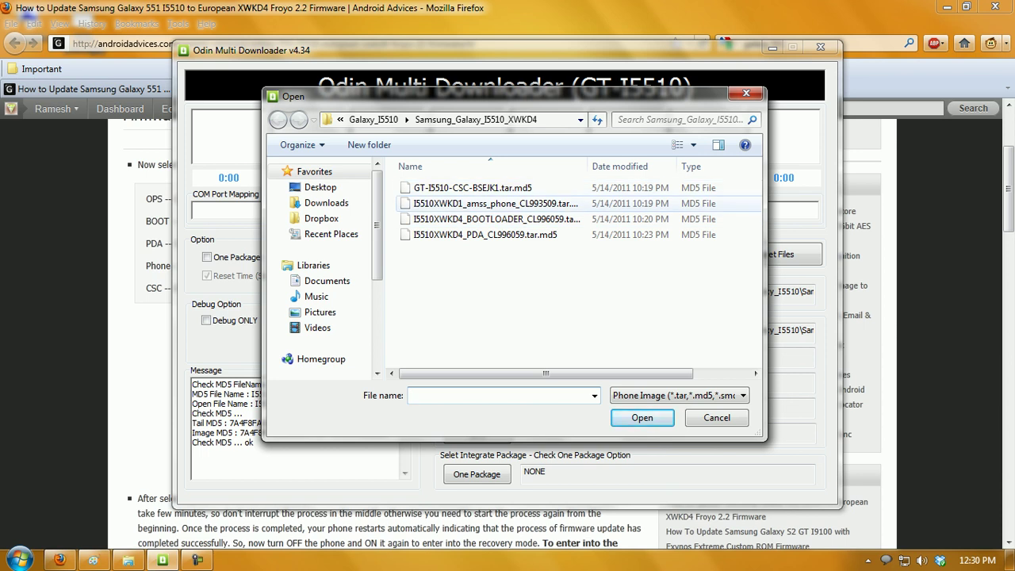
{"action": "left_click", "coordinate": [491, 203]}
{"action": "key", "text": "Return"}
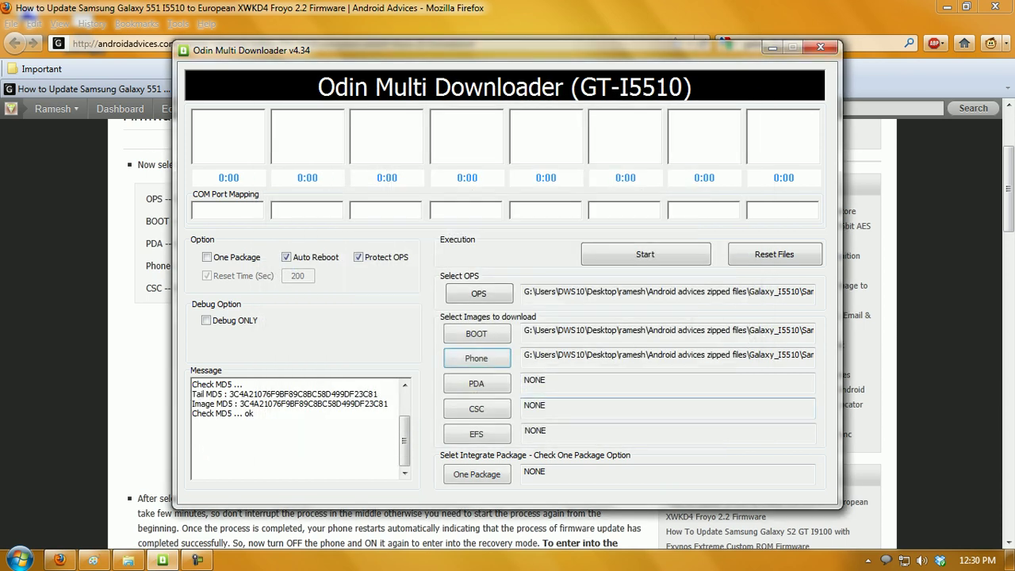
- Load I5510XWKD4_PDA_CL996059.tar.md5 as the PDA image
{"action": "left_click", "coordinate": [476, 385]}
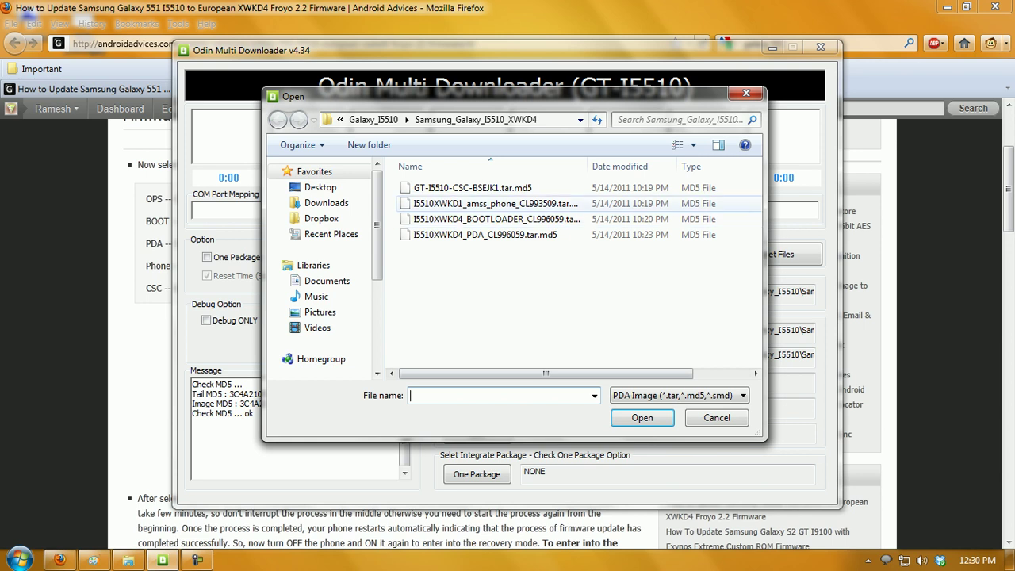
{"action": "left_click", "coordinate": [485, 235]}
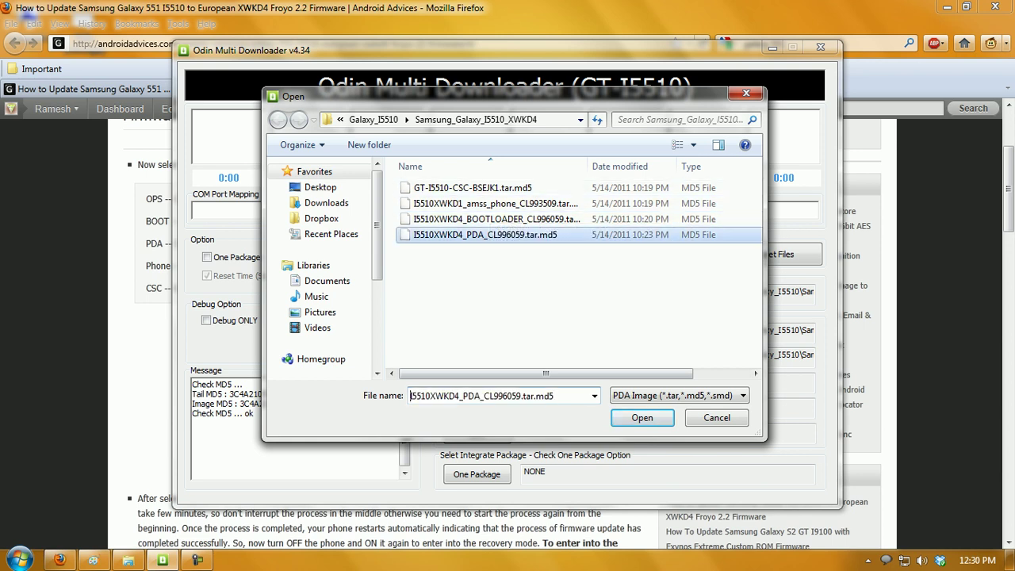
{"action": "left_click", "coordinate": [642, 417]}
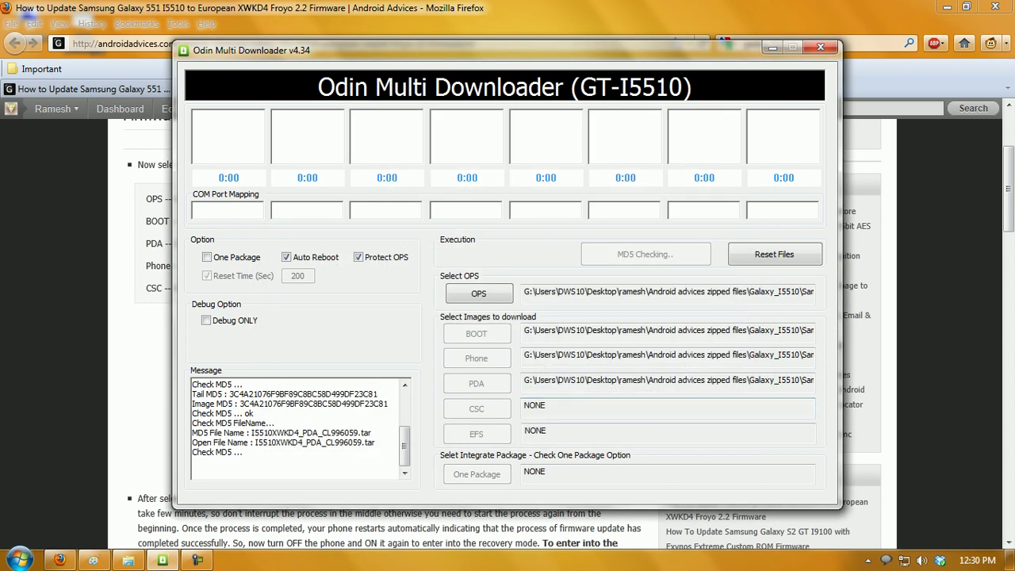
- Load GT-I5510-CSC-BSEJK1.tar.md5 as the CSC image
{"action": "left_click", "coordinate": [475, 408]}
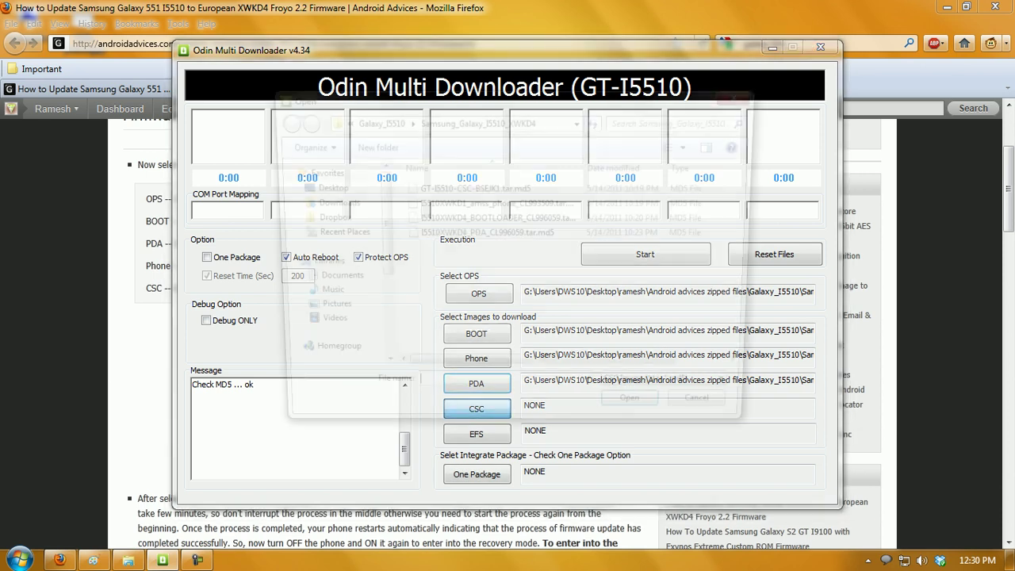
{"action": "left_click", "coordinate": [473, 187]}
{"action": "left_click", "coordinate": [642, 417]}
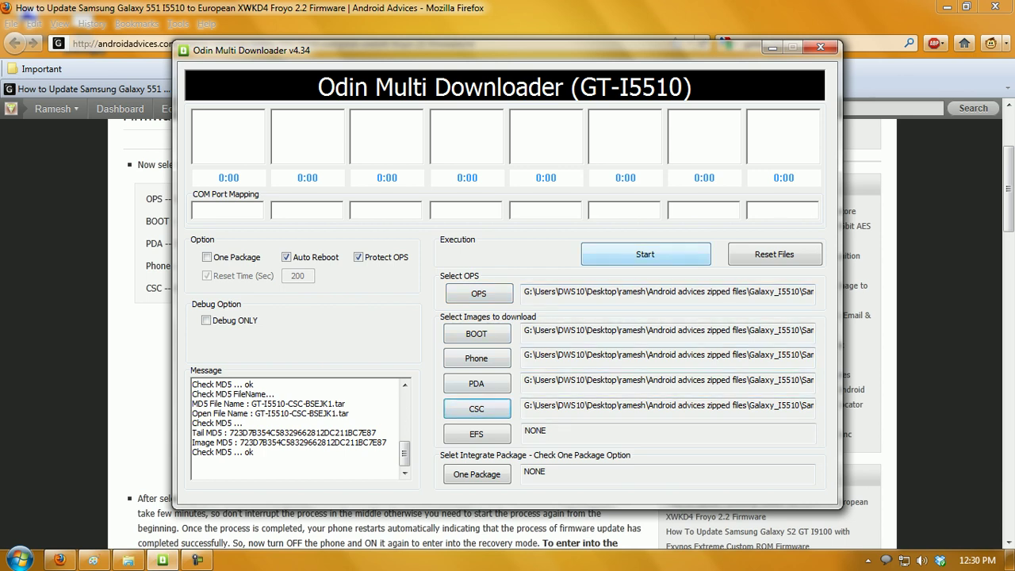
- Minimize Odin and read the article's instructions in Firefox on starting the update and entering recovery mode, including the embedded video
{"action": "left_click", "coordinate": [773, 47]}
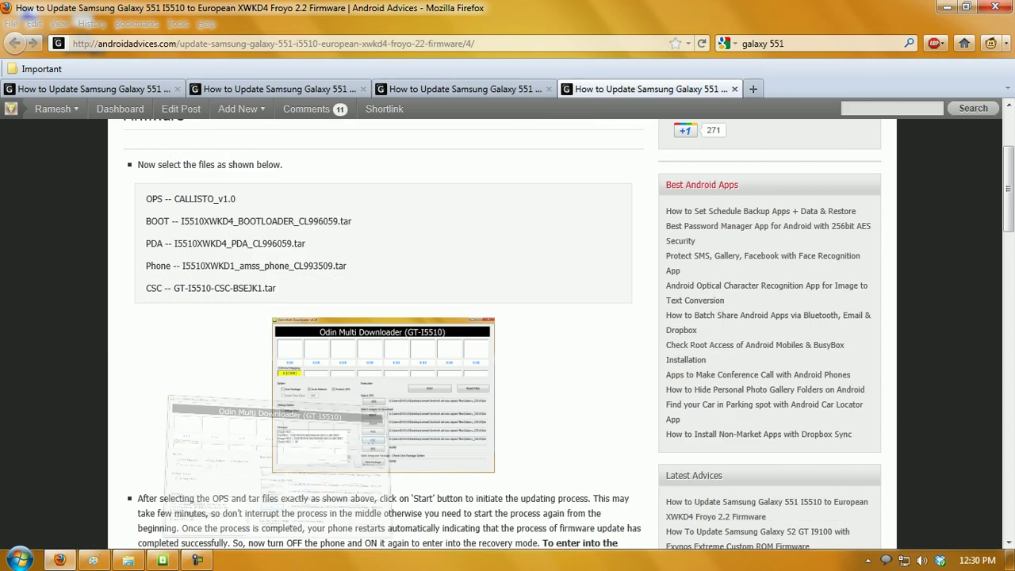
{"action": "scroll", "coordinate": [383, 396], "scroll_direction": "down", "scroll_amount": 4}
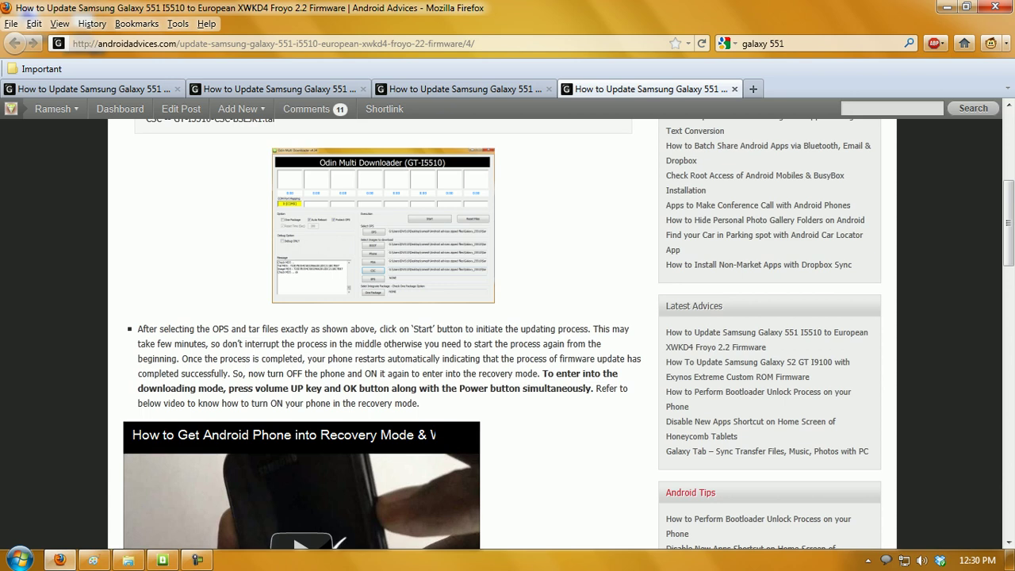
{"action": "scroll", "coordinate": [508, 333], "scroll_direction": "down", "scroll_amount": 2}
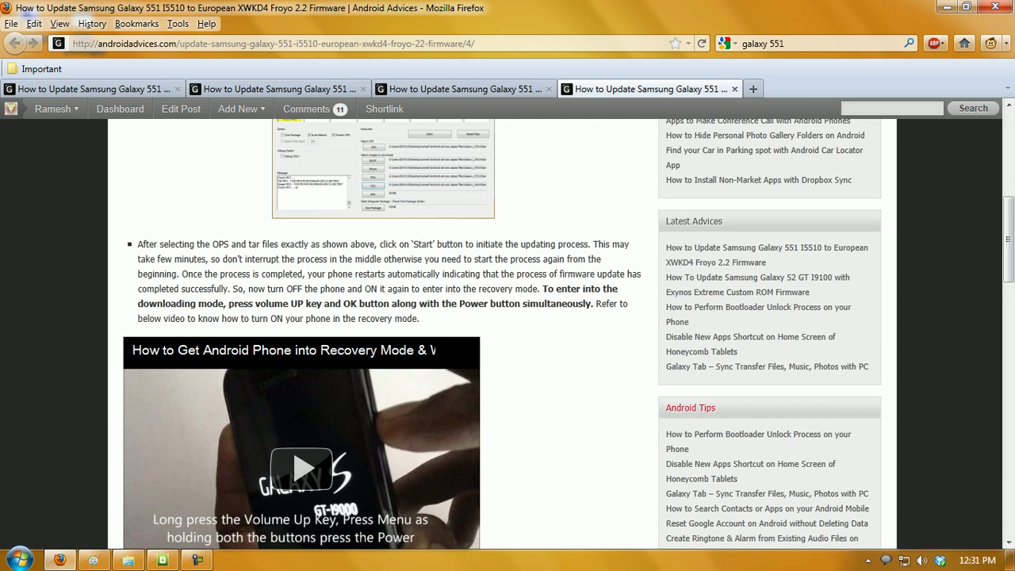
{"action": "scroll", "coordinate": [380, 333], "scroll_direction": "down", "scroll_amount": 2}
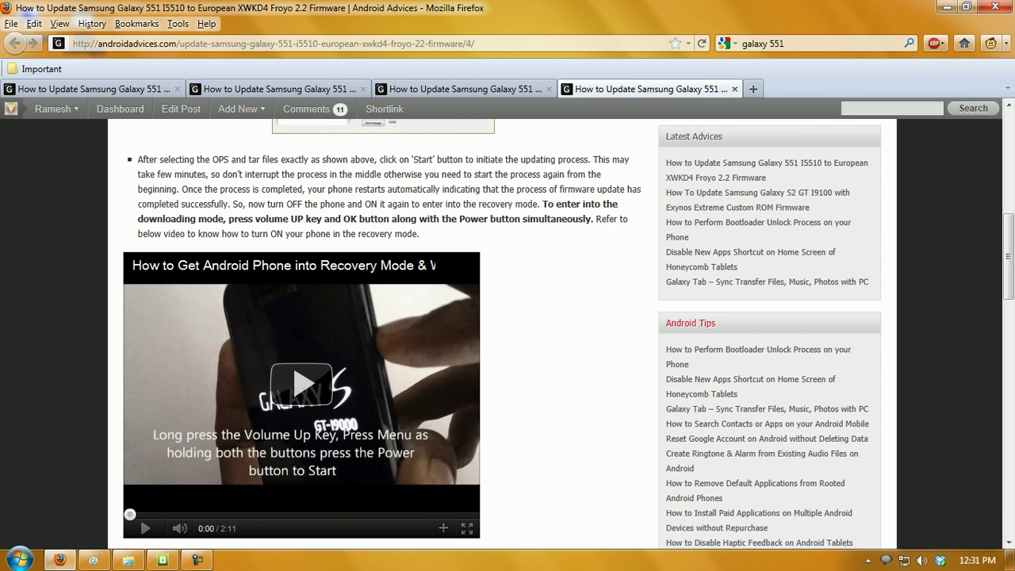
{"action": "scroll", "coordinate": [380, 317], "scroll_direction": "down", "scroll_amount": 5}
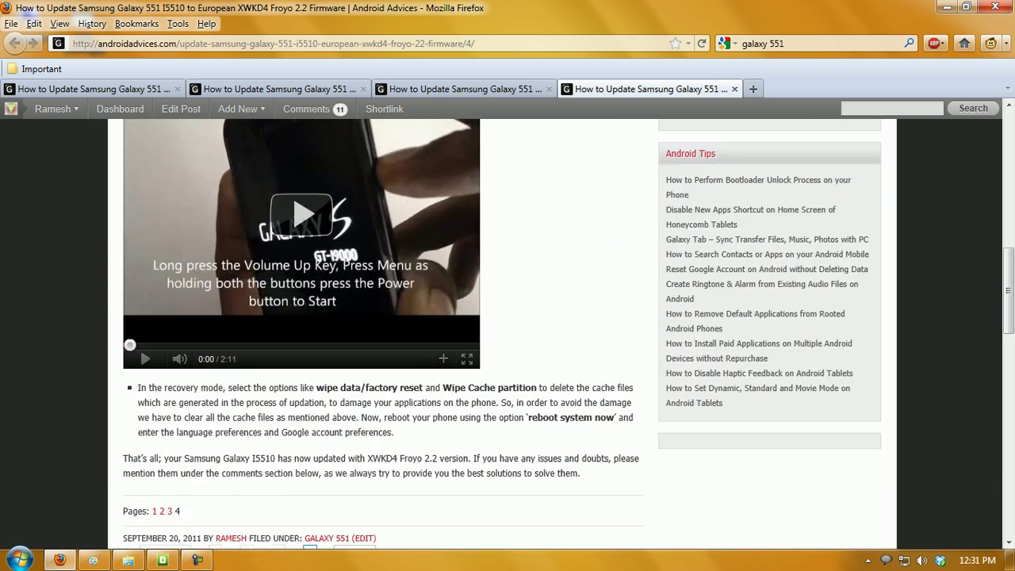
- Review the recovery mode instructions on wiping data, wiping the cache partition and rebooting, and look over the article's comment section
{"action": "scroll", "coordinate": [381, 317], "scroll_direction": "up", "scroll_amount": 4}
{"action": "scroll", "coordinate": [380, 318], "scroll_direction": "up", "scroll_amount": 2}
{"action": "scroll", "coordinate": [381, 317], "scroll_direction": "down", "scroll_amount": 4}
{"action": "left_click_drag", "start_coordinate": [317, 387], "coordinate": [541, 387]}
{"action": "left_click", "coordinate": [541, 387]}
{"action": "scroll", "coordinate": [507, 317], "scroll_direction": "down", "scroll_amount": 2}
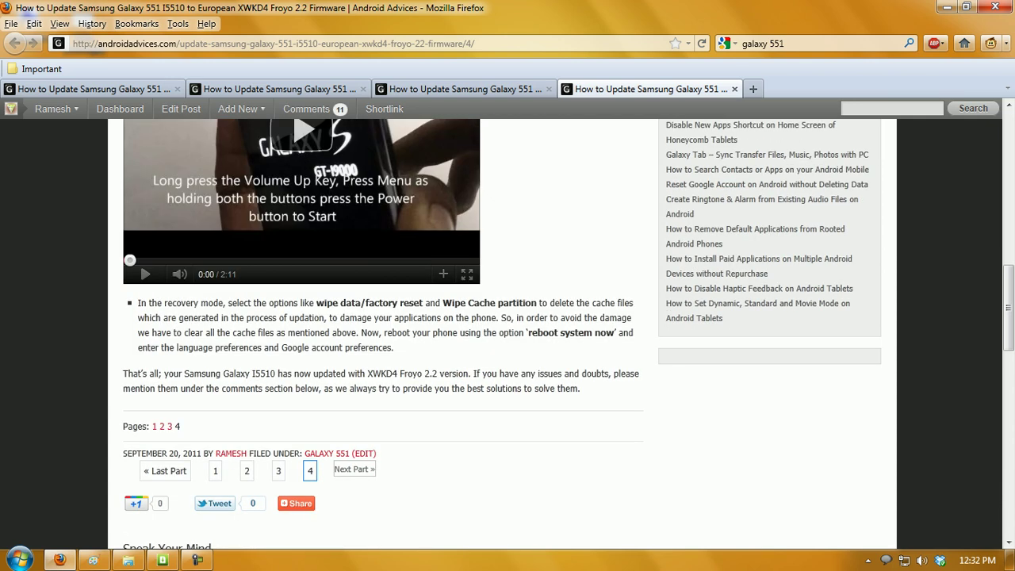
{"action": "scroll", "coordinate": [507, 317], "scroll_direction": "down", "scroll_amount": 4}
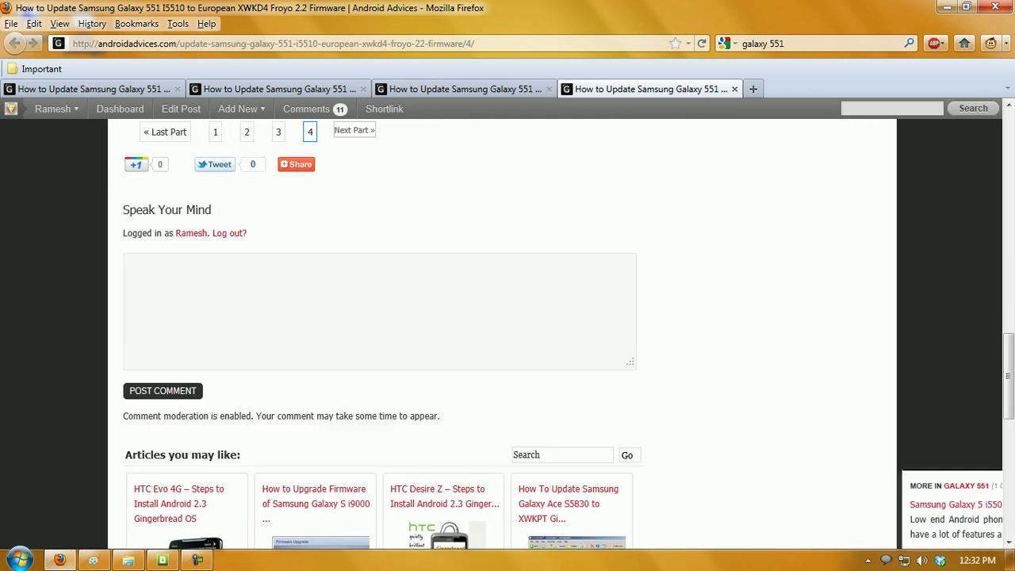
{"action": "scroll", "coordinate": [507, 317], "scroll_direction": "up", "scroll_amount": 5}
{"action": "scroll", "coordinate": [507, 317], "scroll_direction": "up", "scroll_amount": 4}
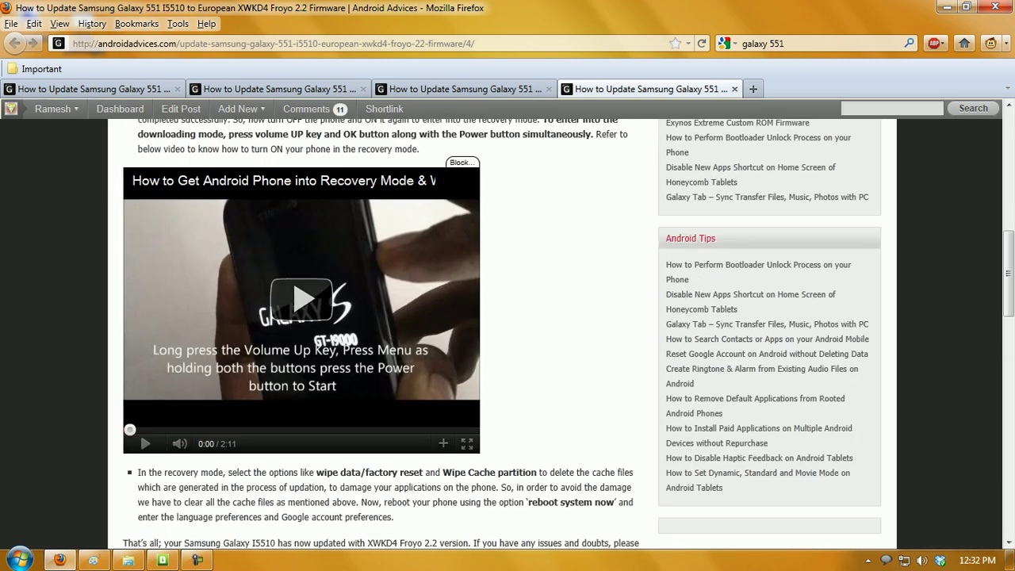
{"action": "scroll", "coordinate": [507, 317], "scroll_direction": "down", "scroll_amount": 2}
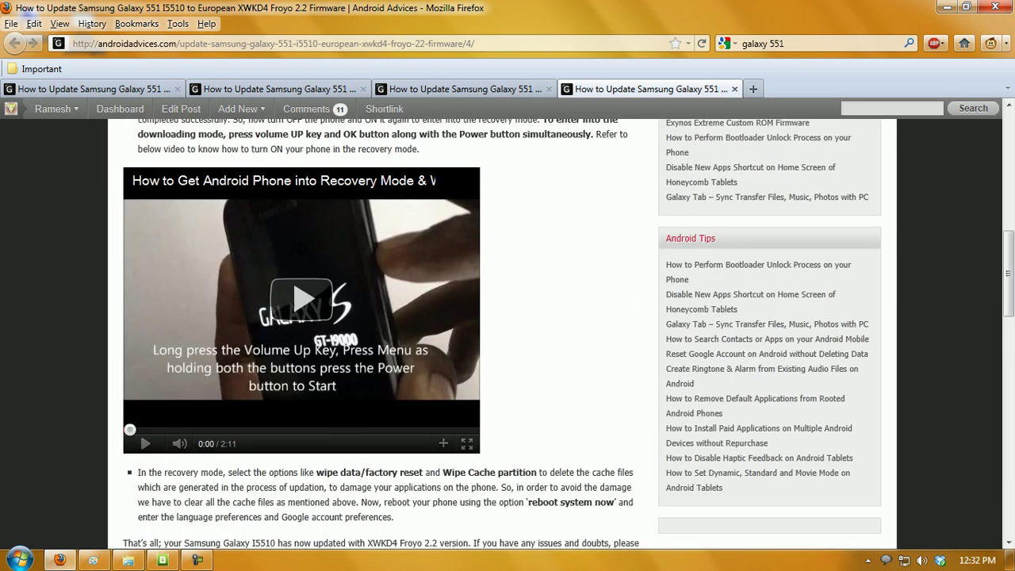